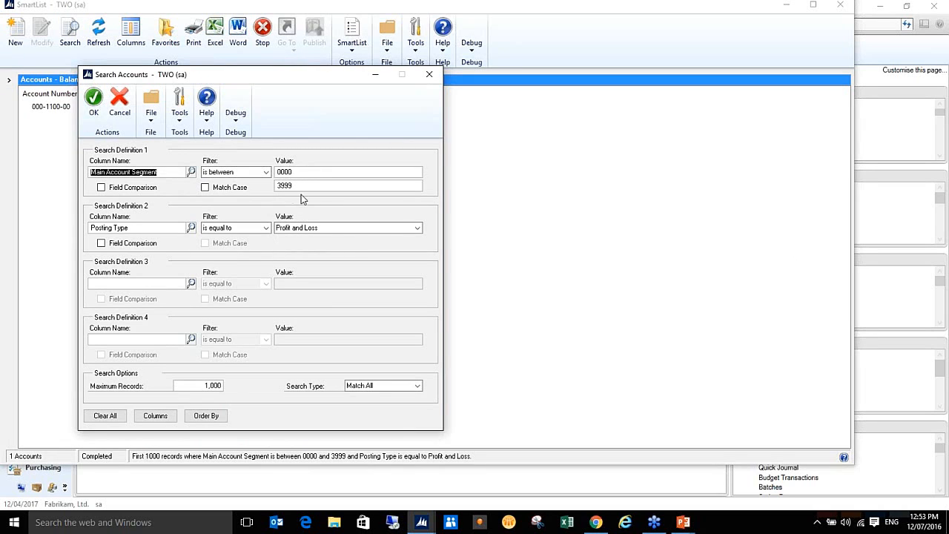
Close the search criteria, change the Cash - Operating Account's posting type to Balance Sheet, and save the account
left_click(428, 75)
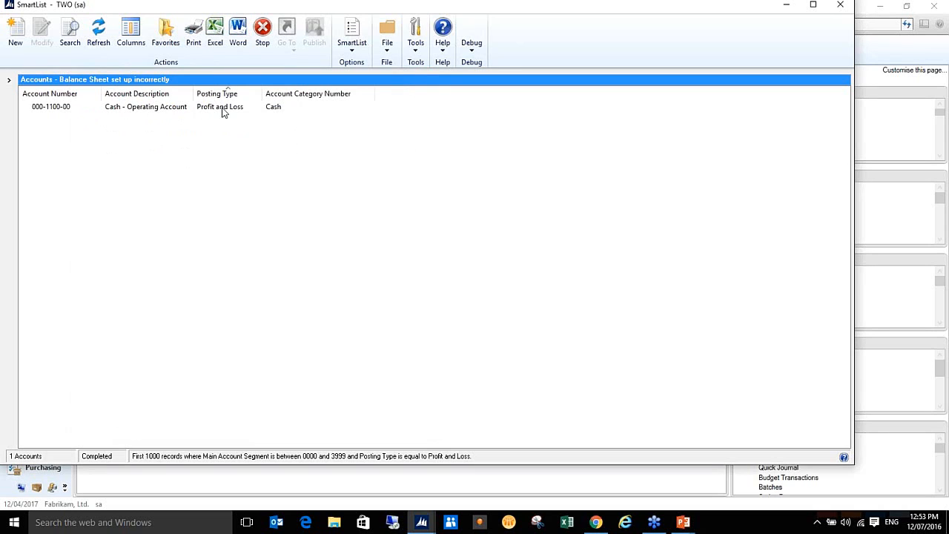
double_click(173, 110)
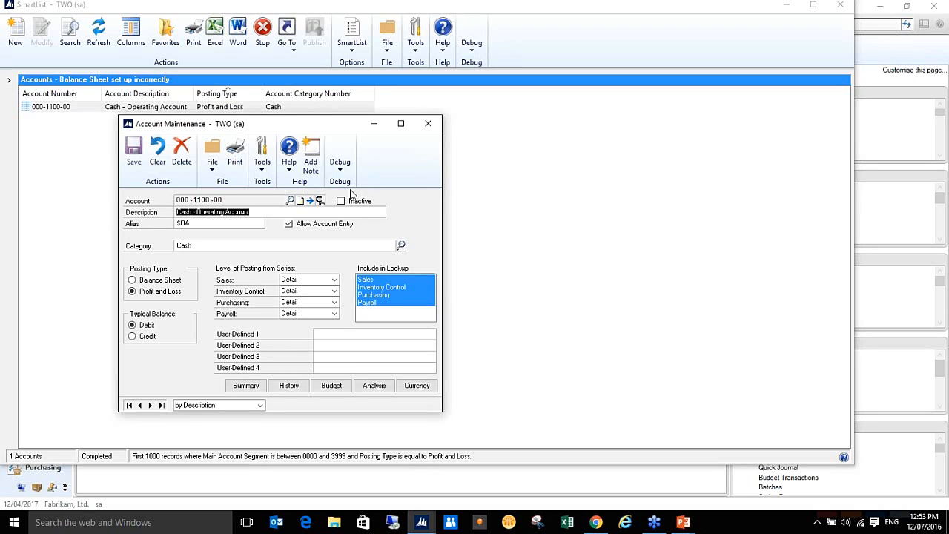
left_click(132, 280)
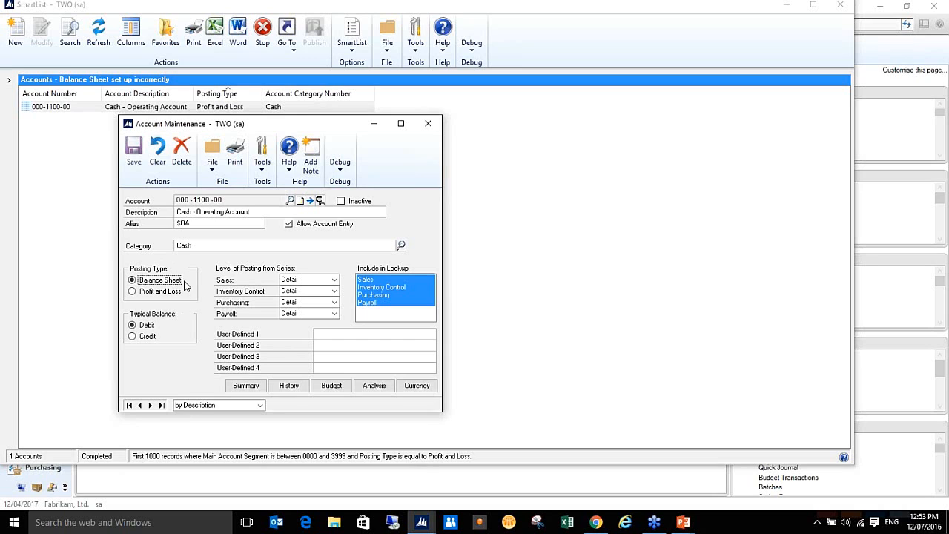
left_click(134, 152)
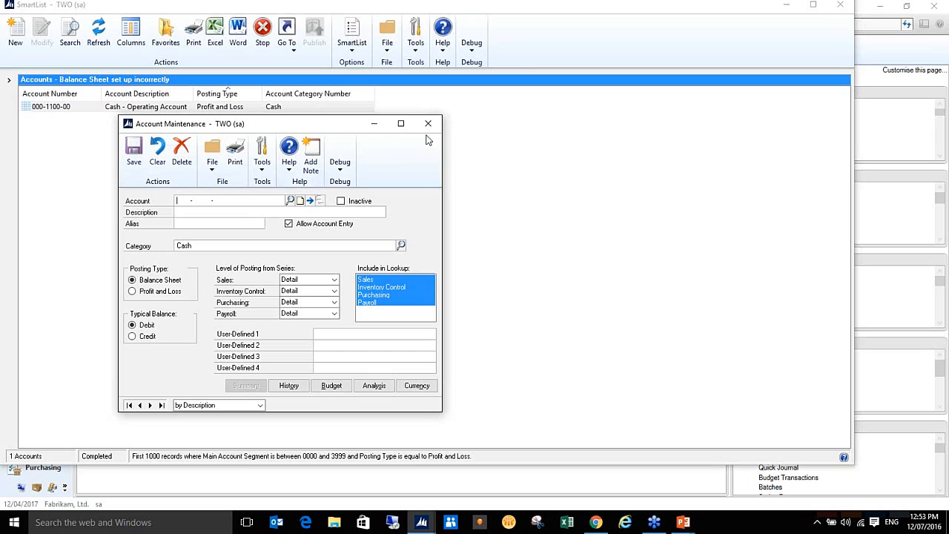
left_click(428, 126)
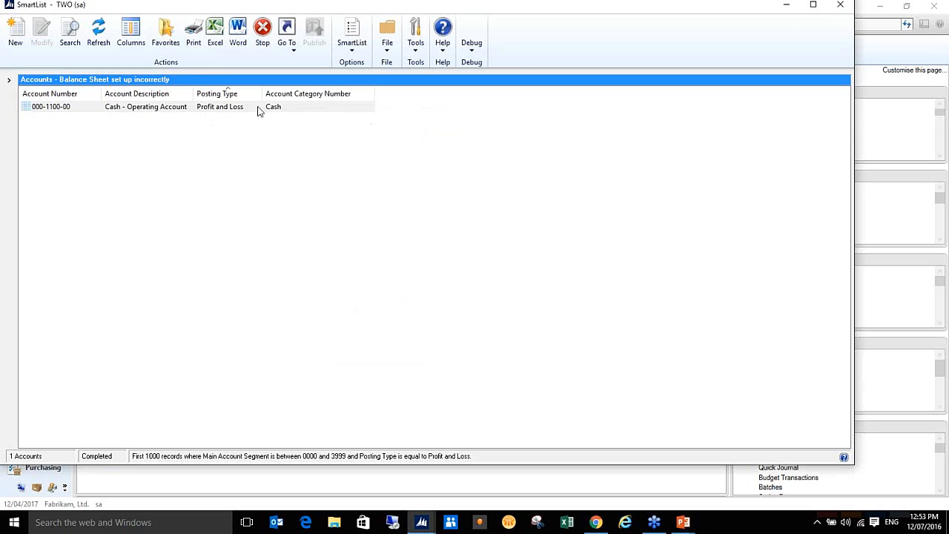
Refresh the SmartList results and reselect the Balance Sheet set up incorrectly favorite in the Financial accounts folder
left_click(106, 44)
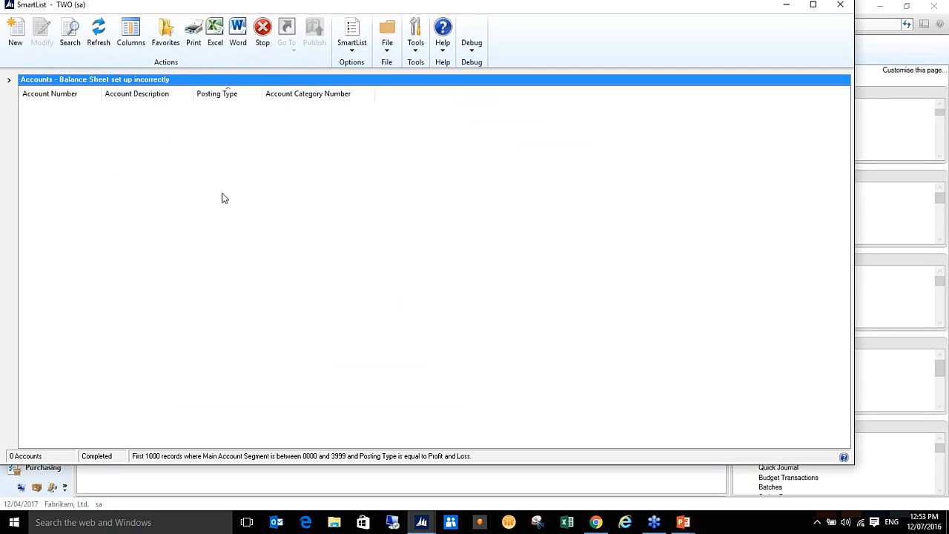
left_click(9, 80)
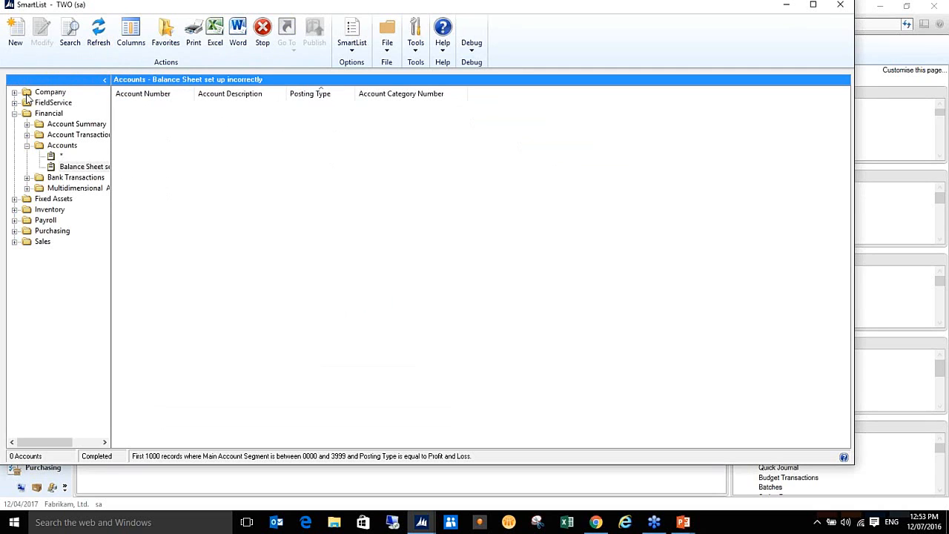
left_click(97, 169)
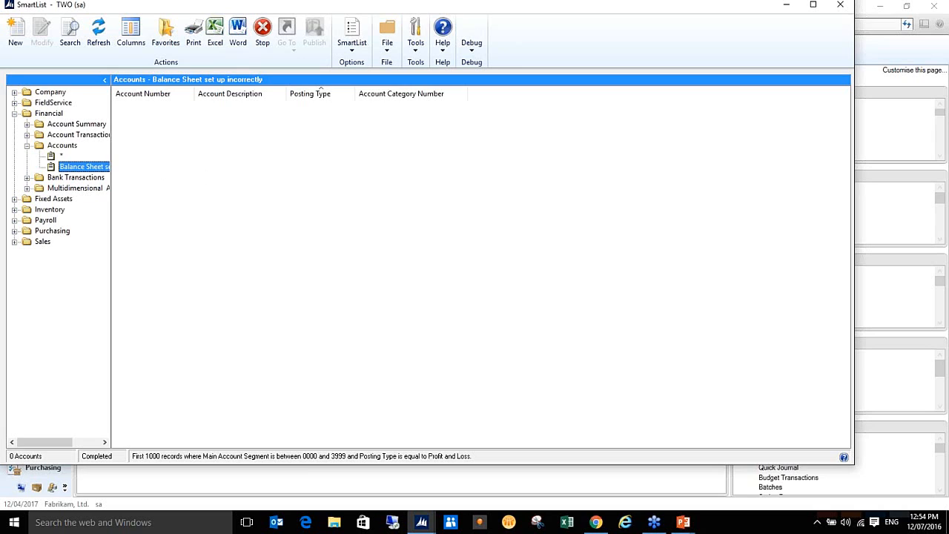
left_click(99, 167)
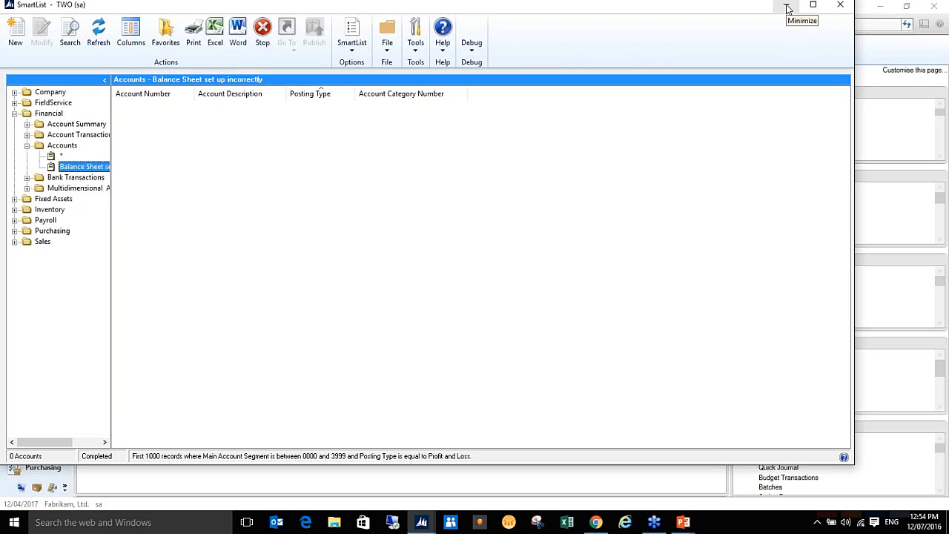
Switch to the PowerPoint slide show to review the General Ledger Year End Routine Overview
mouse_move(669, 524)
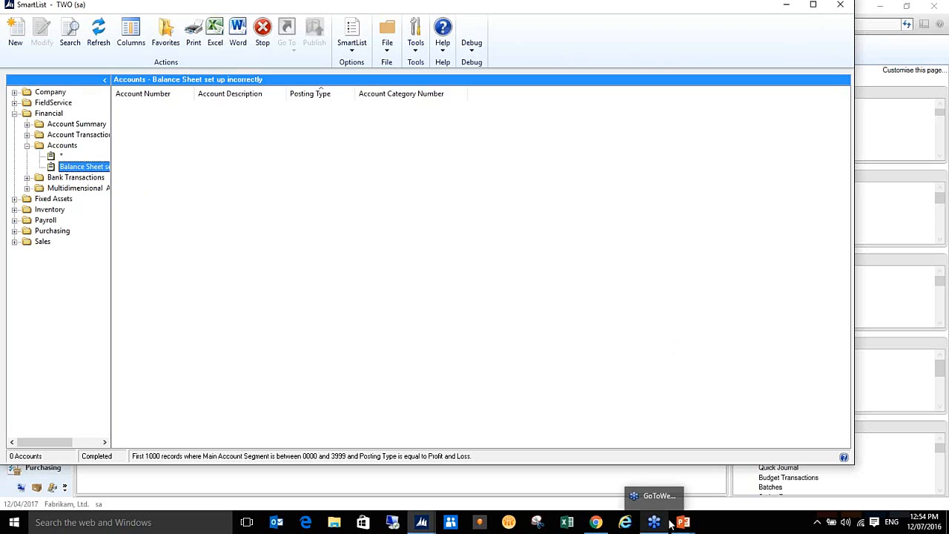
key("alt+Tab")
key("alt+Tab")
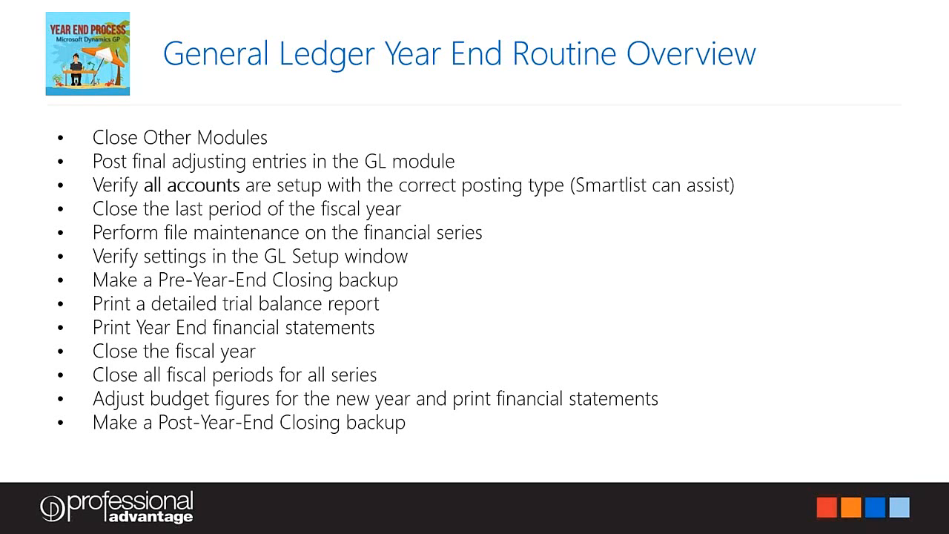
Switch to the Microsoft Dynamics GP Financial page and bring up the Financial Periods Setup window
key("alt+Tab")
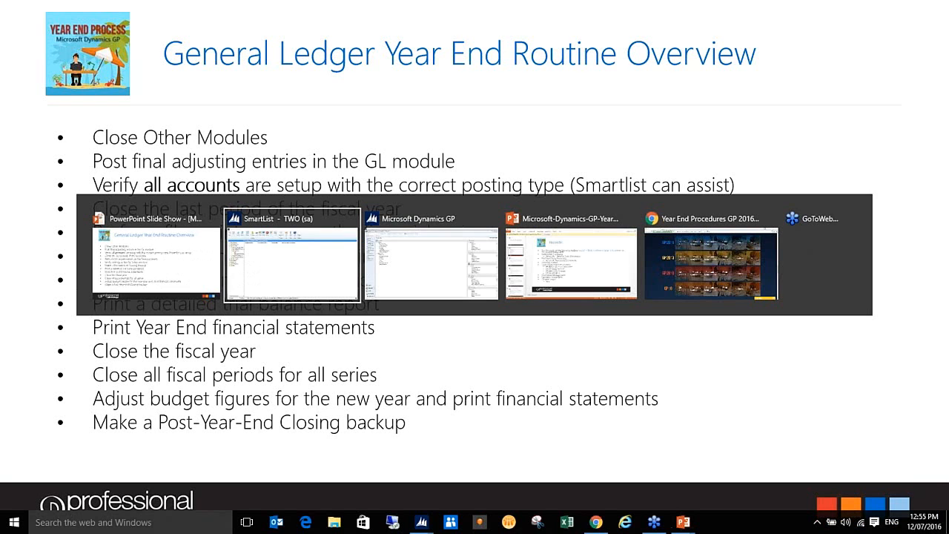
key("alt+Tab")
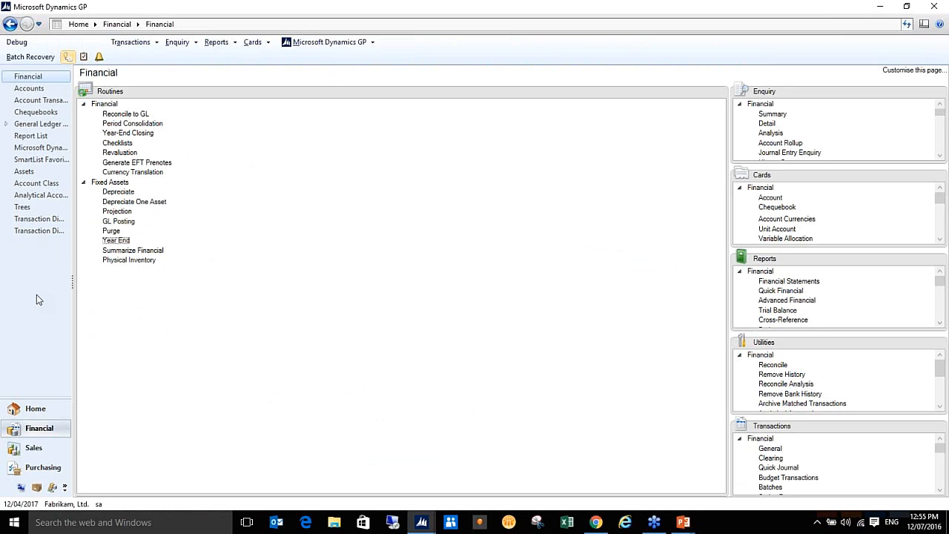
left_click(529, 265)
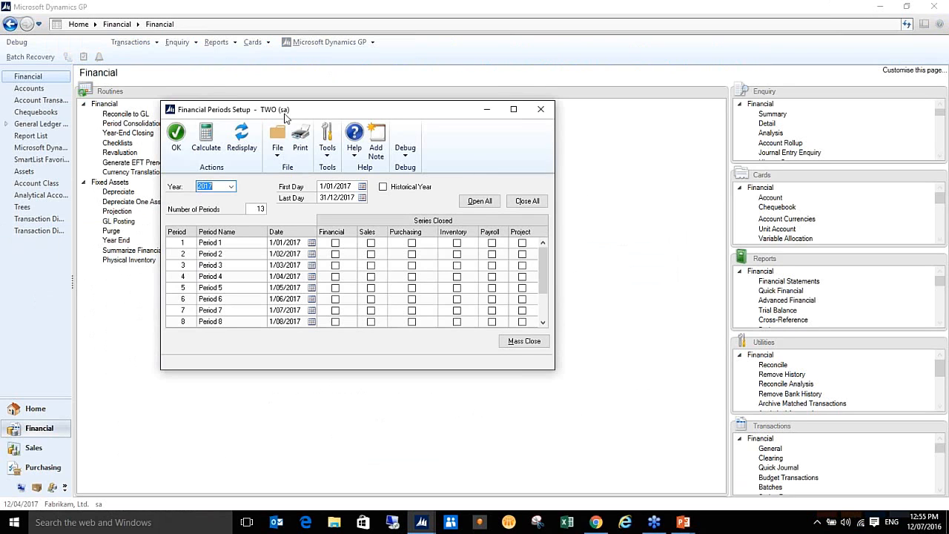
left_click(335, 243)
left_click(336, 244)
left_click(337, 256)
Select year 2016 in Financial Periods Setup, mark Period 12 closed for the Financial series, and close the window
left_click(231, 187)
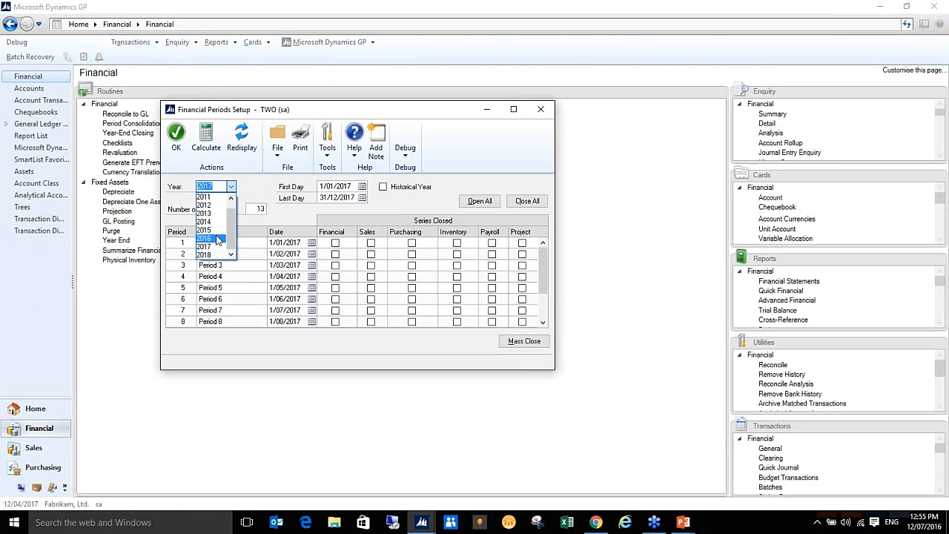
left_click(217, 239)
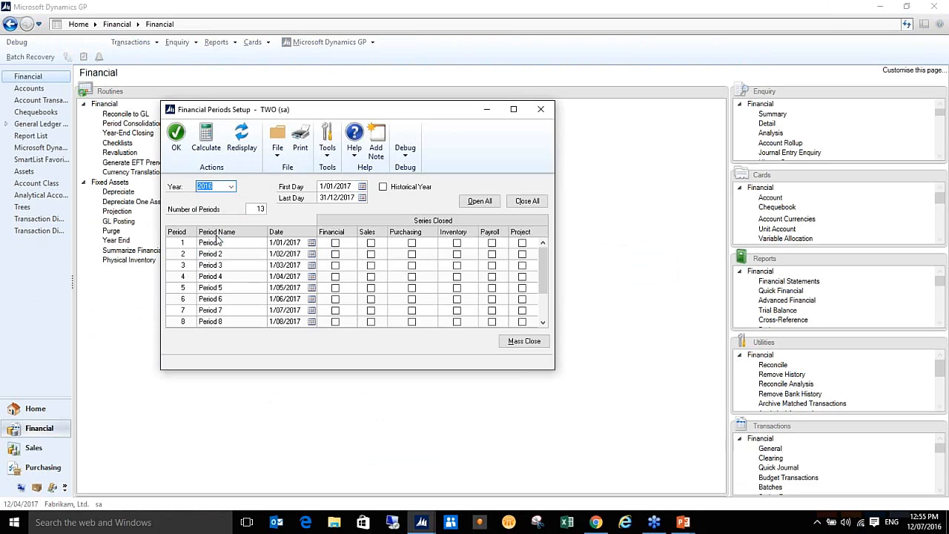
left_click(542, 315)
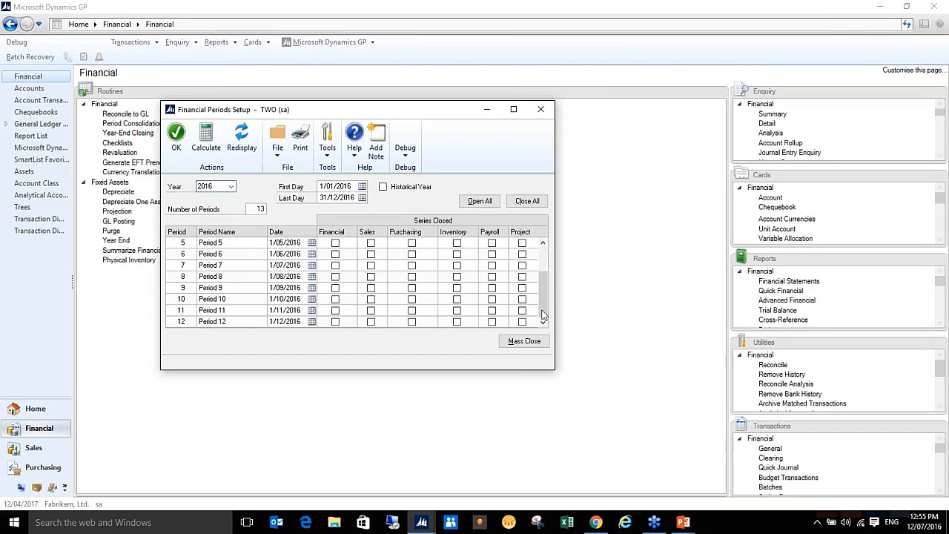
left_click(335, 321)
left_click(540, 111)
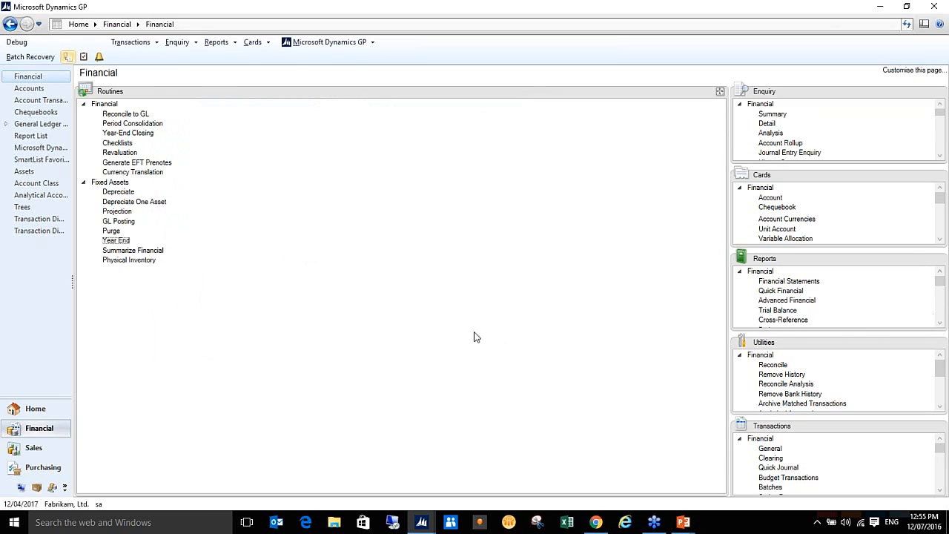
Open the General Ledger Setup window from the Financial setup options
left_click(345, 43)
mouse_move(348, 99)
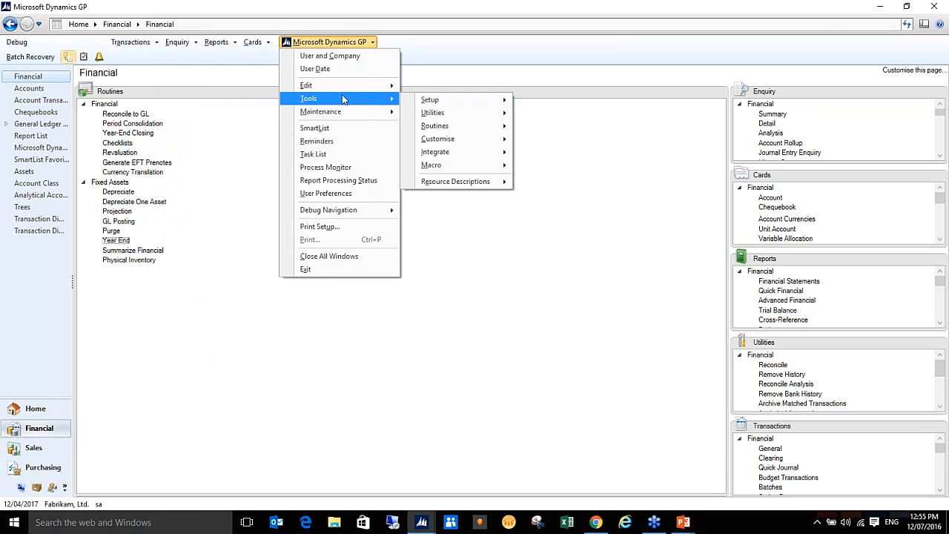
mouse_move(449, 104)
mouse_move(552, 166)
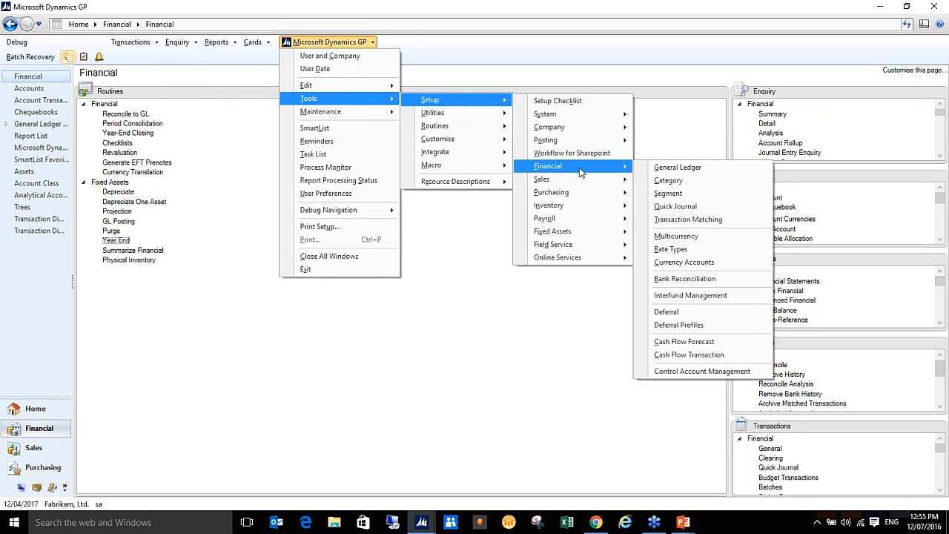
left_click(663, 170)
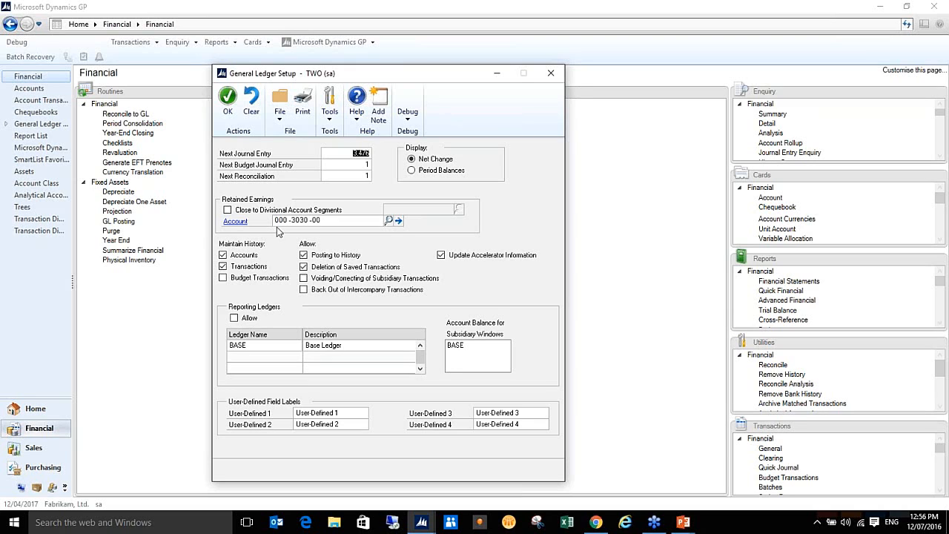
Try closing retained earnings to divisional account segments with the Department segment, and turn the option back off
left_click(226, 213)
left_click(459, 210)
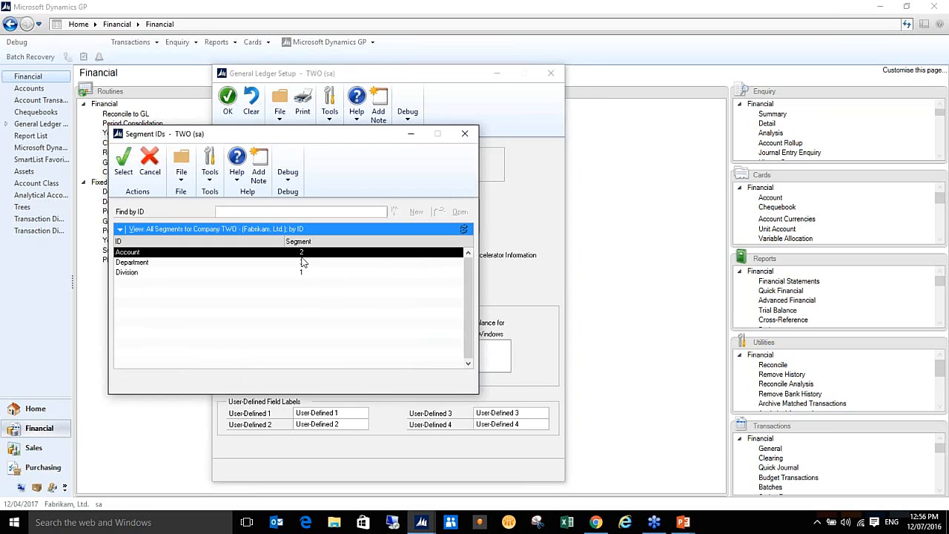
double_click(299, 266)
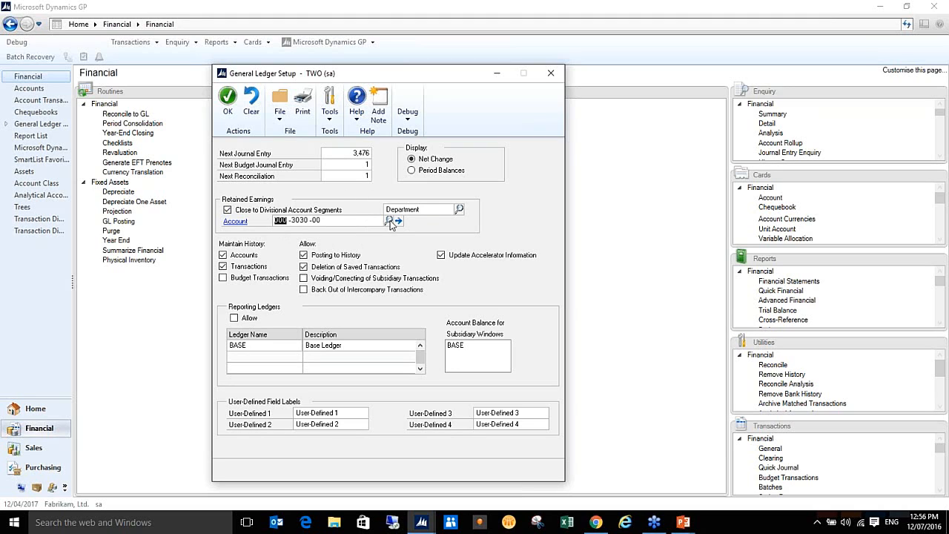
left_click(228, 211)
left_click(228, 210)
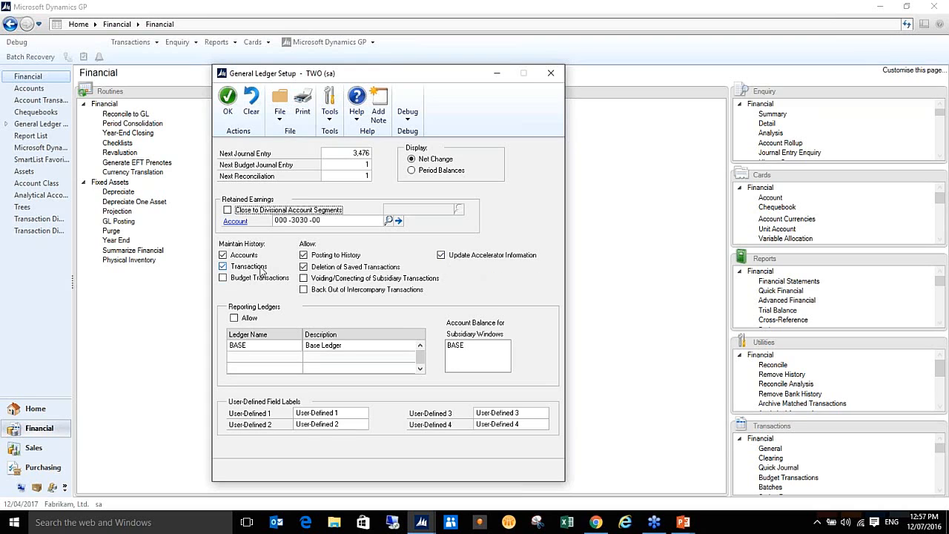
Accept the General Ledger Setup settings and close the window
left_click(551, 75)
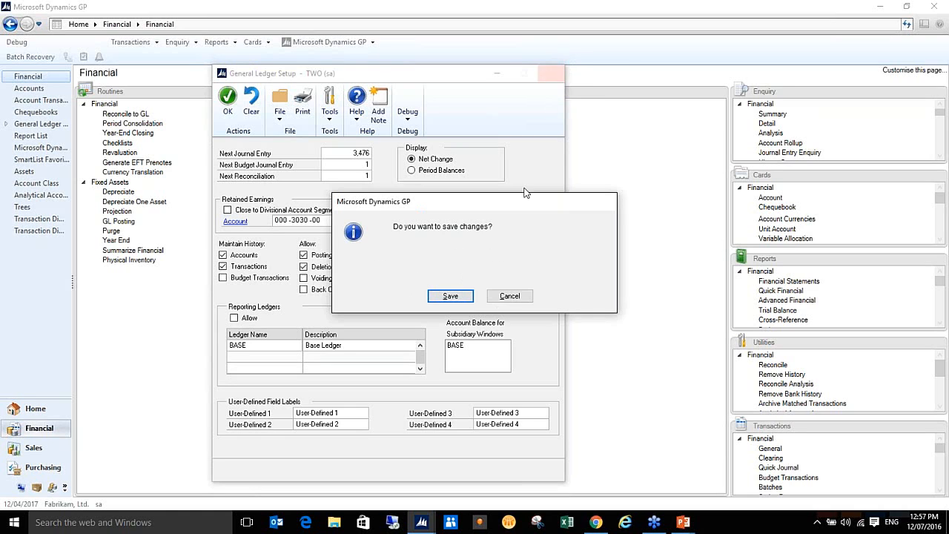
left_click(506, 296)
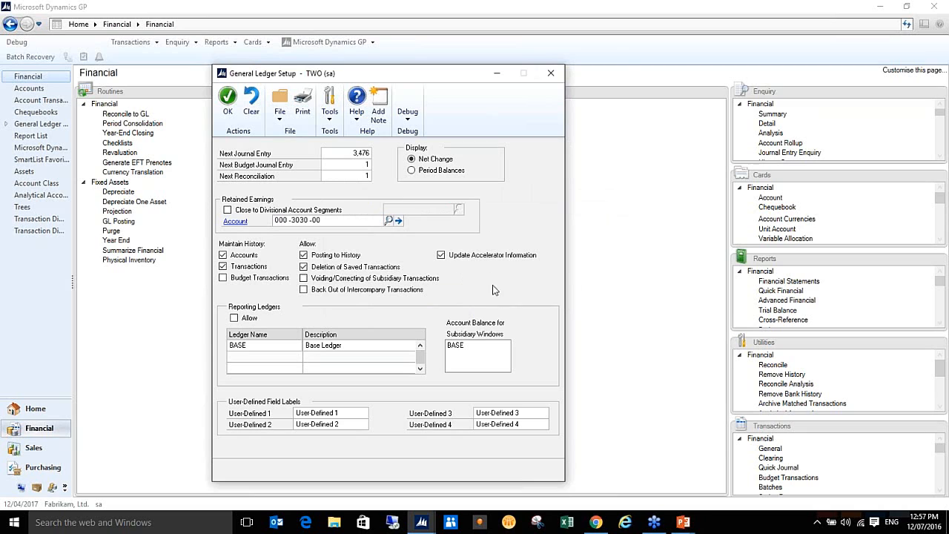
left_click(226, 120)
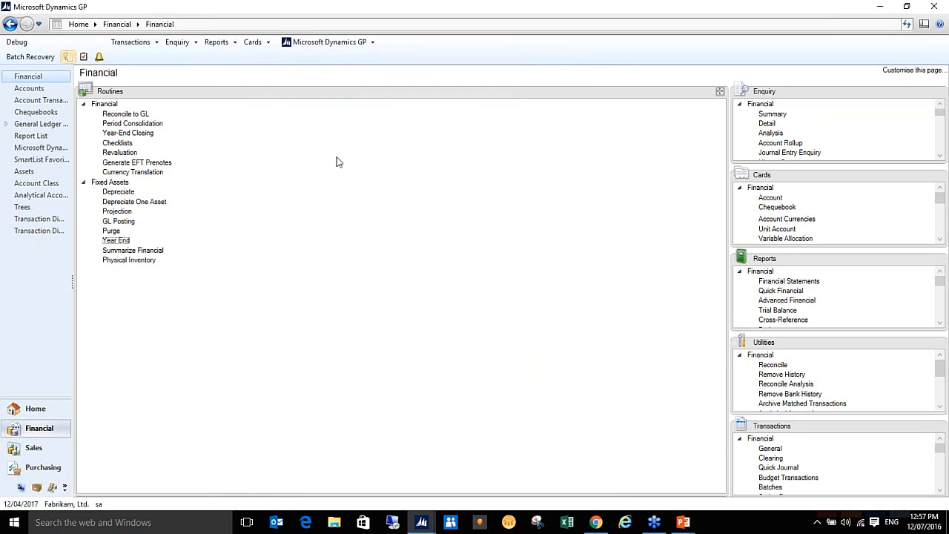
Open Year-End Closing, try Maintain Inactive Accounts with All Inactive Accounts and With Budget Amounts, clear it, and close the window without closing the year
left_click(147, 132)
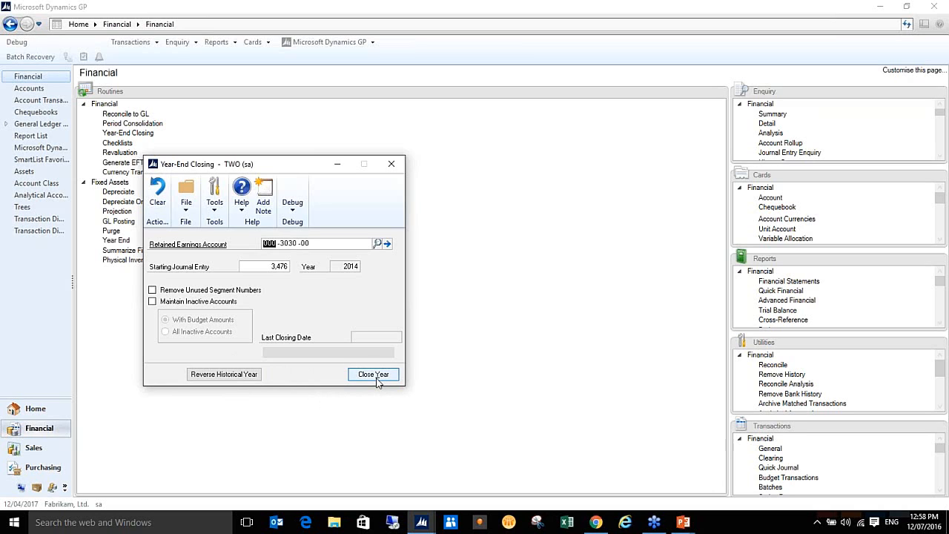
left_click(152, 291)
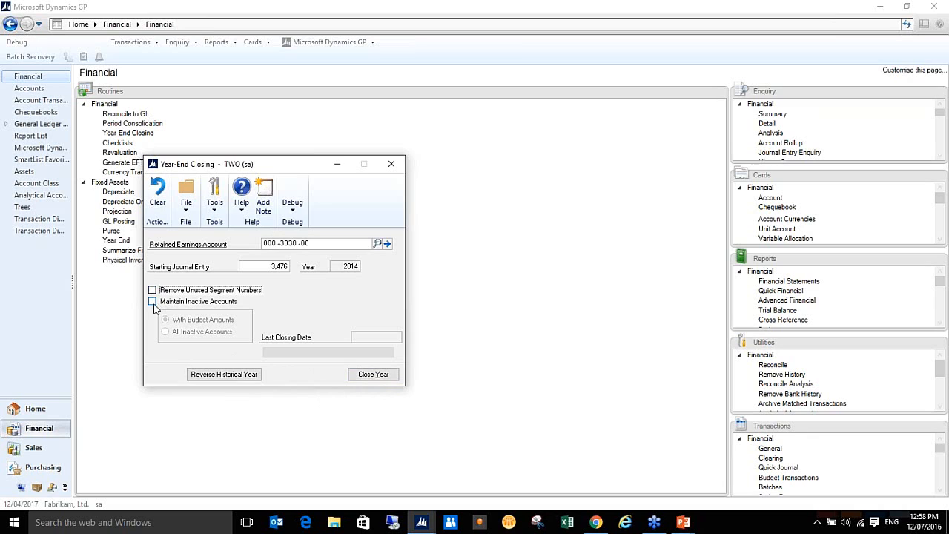
left_click(153, 302)
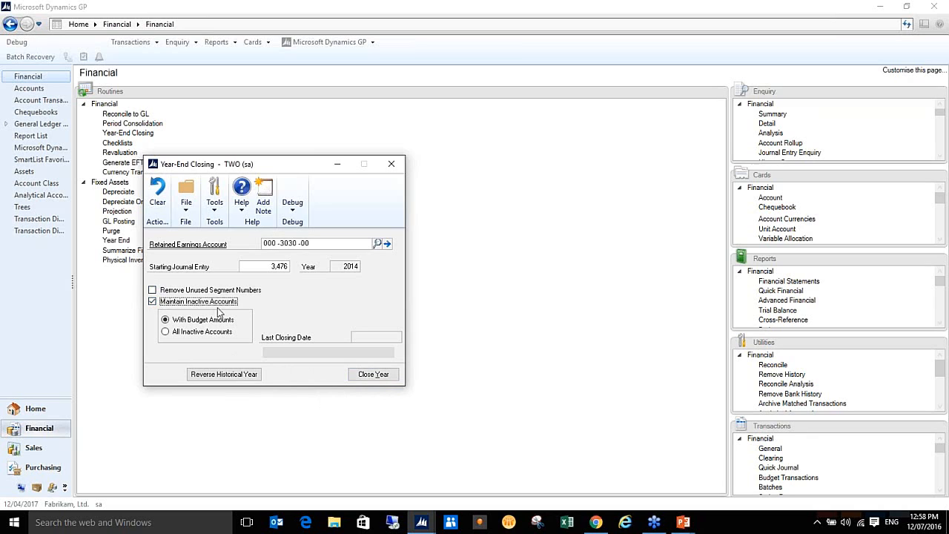
left_click(165, 332)
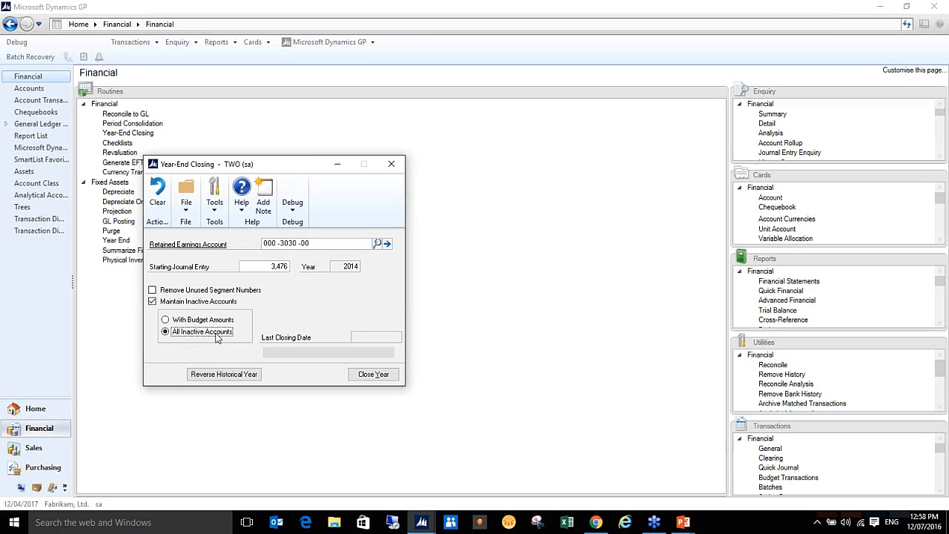
left_click(165, 319)
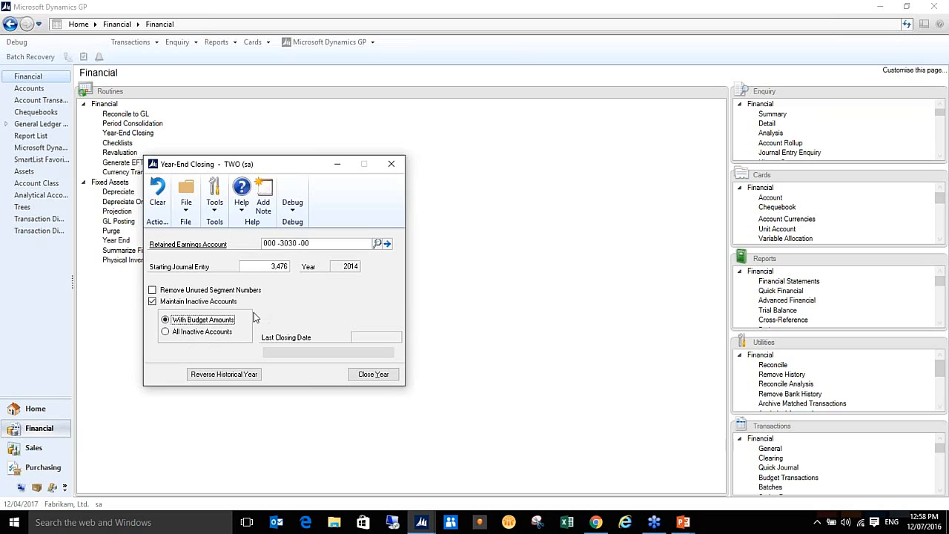
left_click(155, 301)
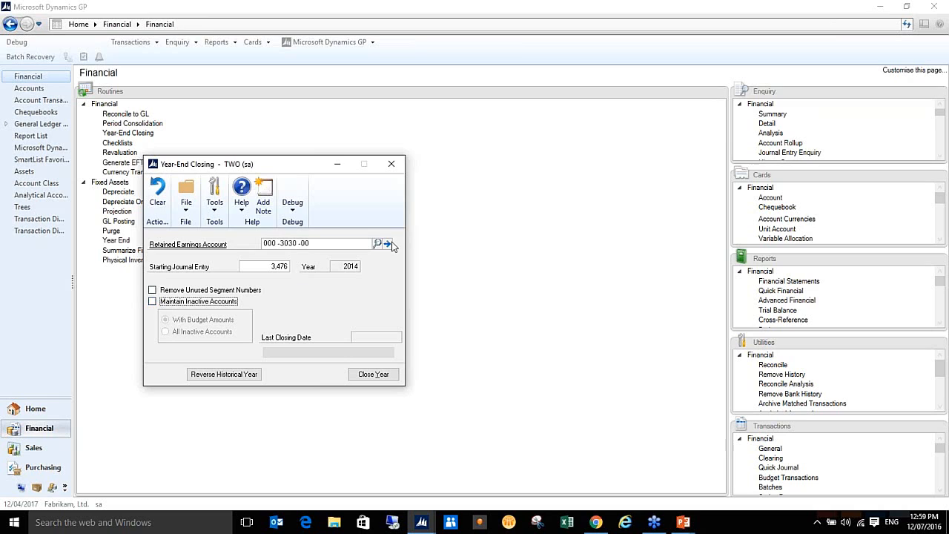
left_click(392, 168)
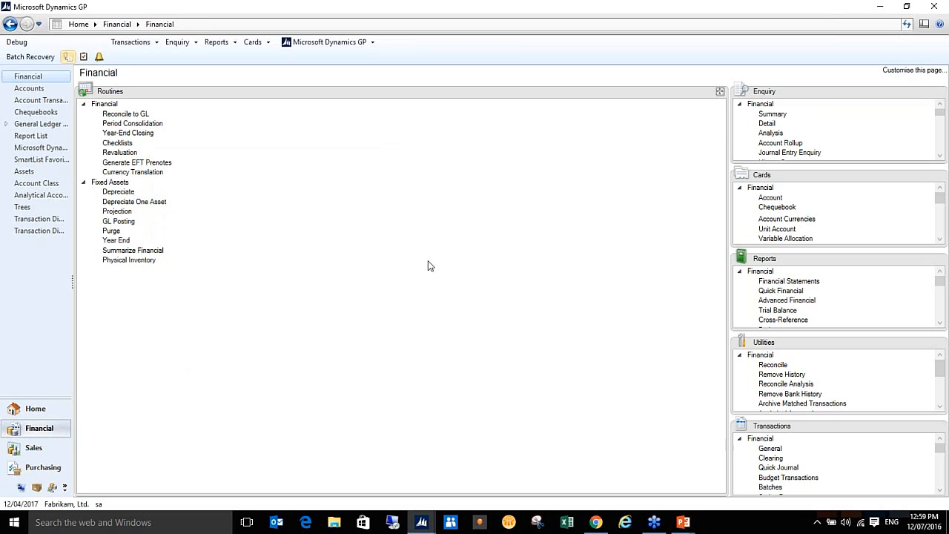
Switch back to the PowerPoint slide show with the year-end routine overview
key("alt+Tab")
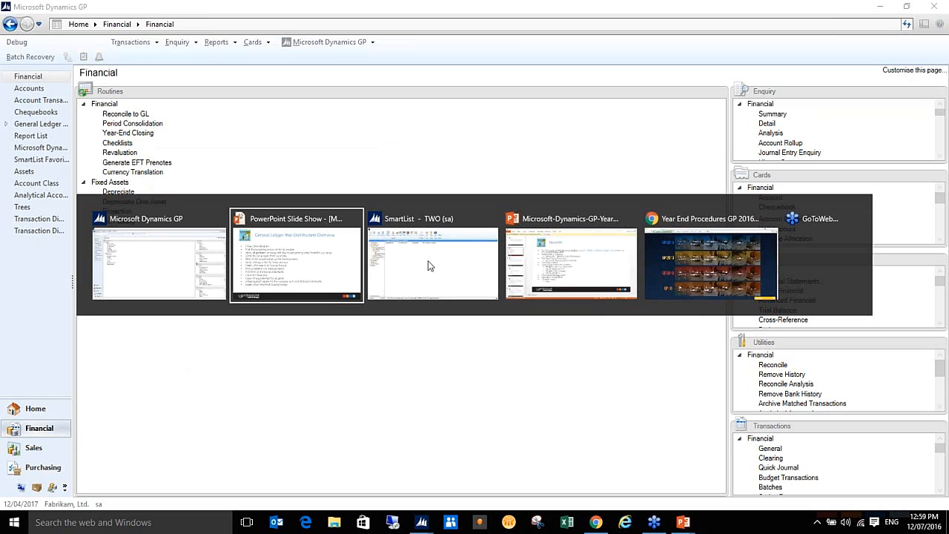